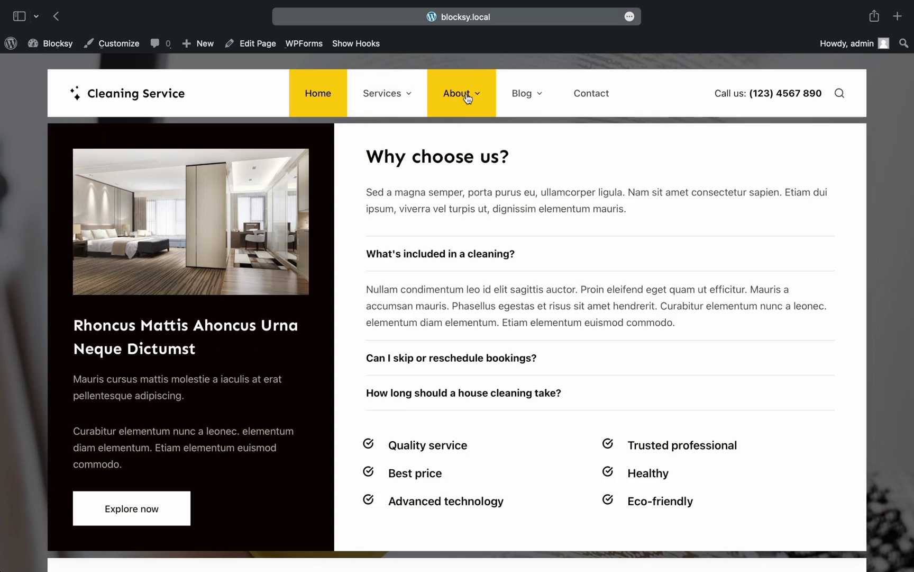
Activate the Advanced Menu extension from Blocksy's Pro Extensions list.
mouse_move(553, 111)
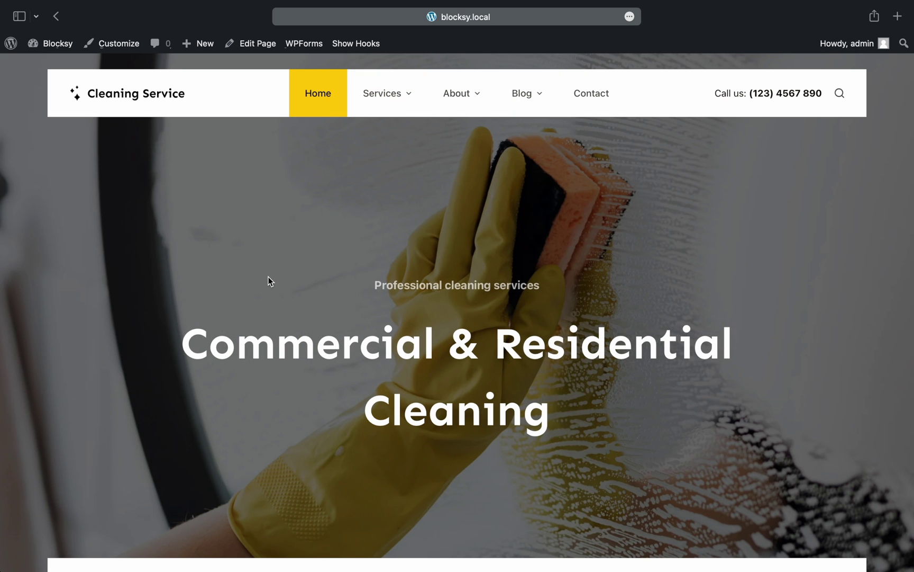
left_click(66, 47)
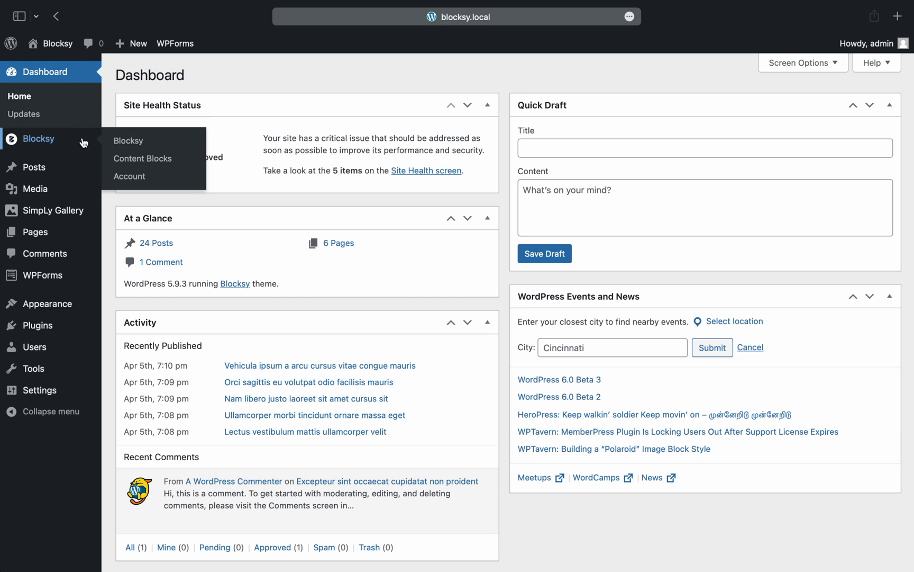
left_click(48, 139)
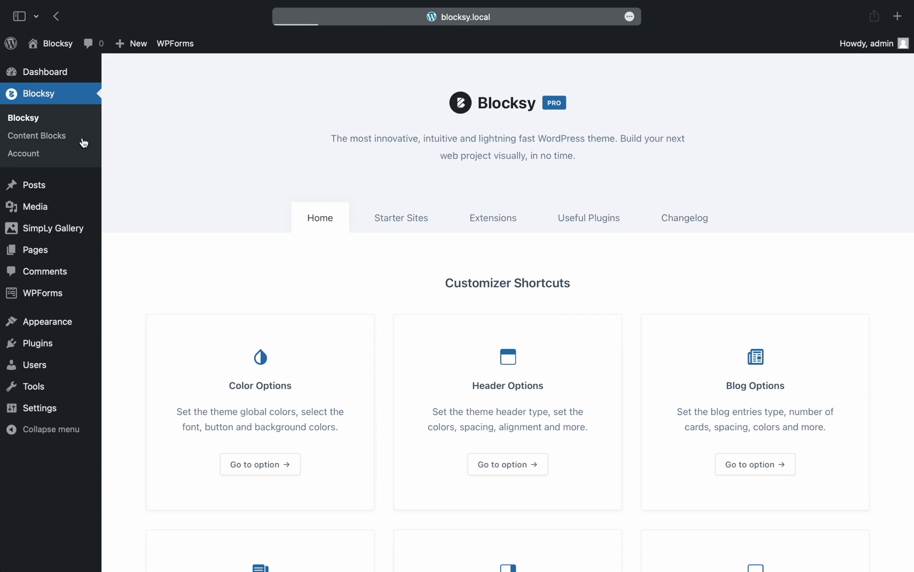
left_click(489, 230)
left_click(524, 297)
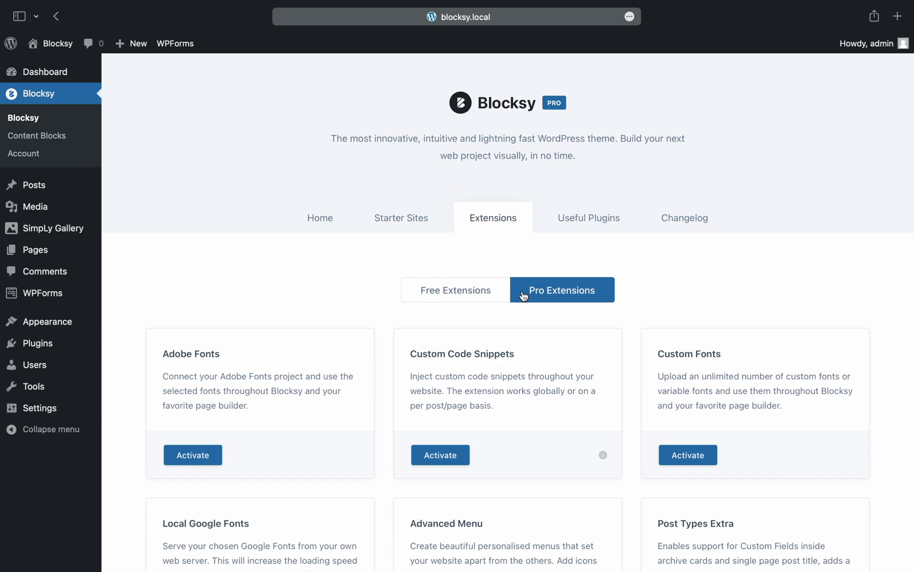
scroll(518, 307, "down", 4)
left_click(468, 475)
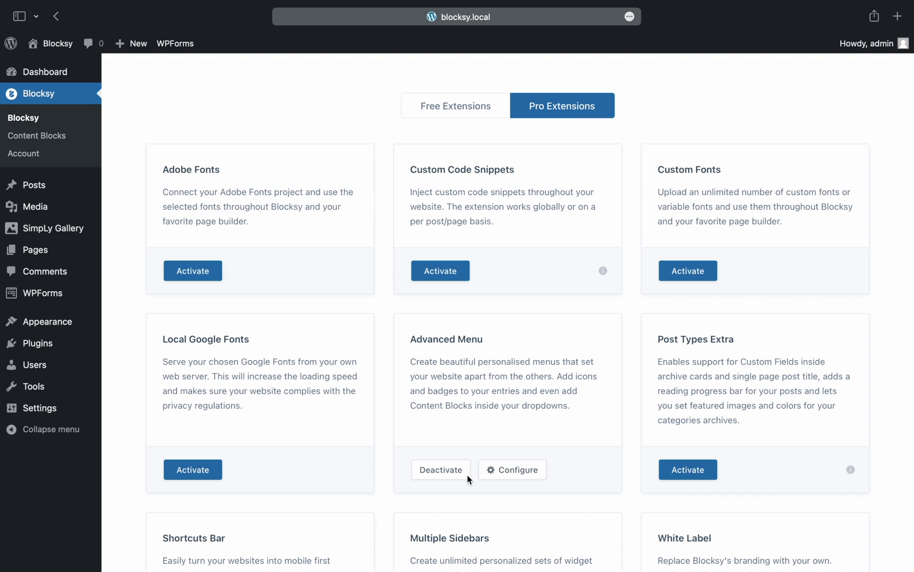
Create a new Blocksy content block with the hook name 'Services Menu'.
left_click(53, 138)
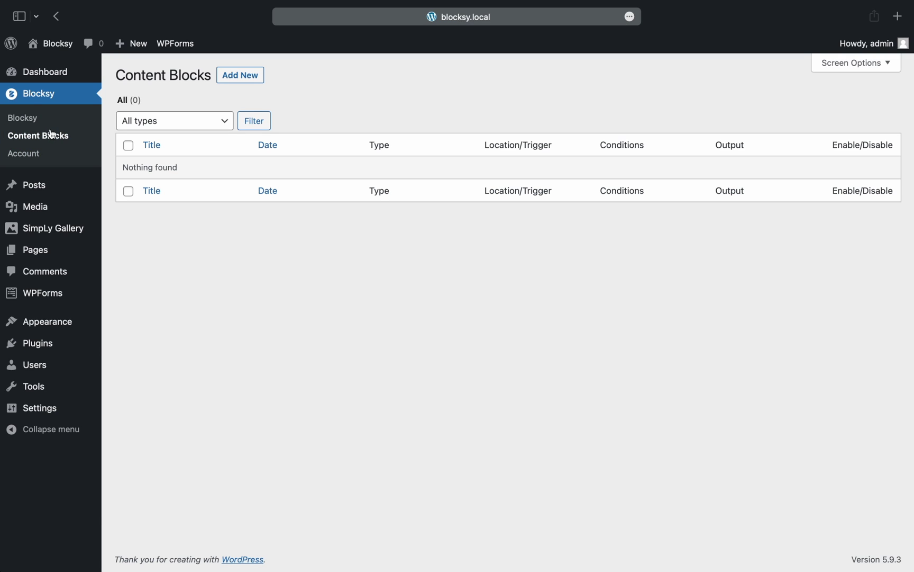
left_click(258, 82)
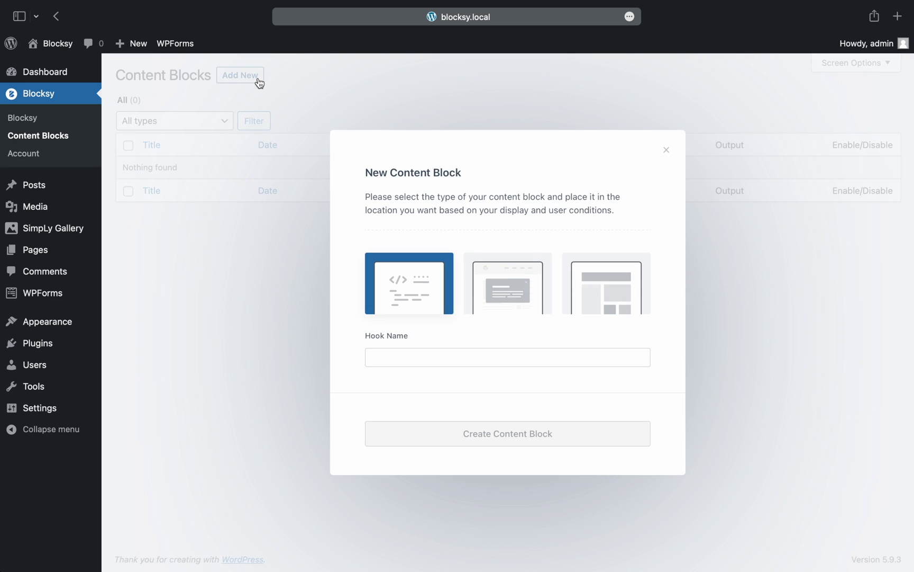
left_click(435, 352)
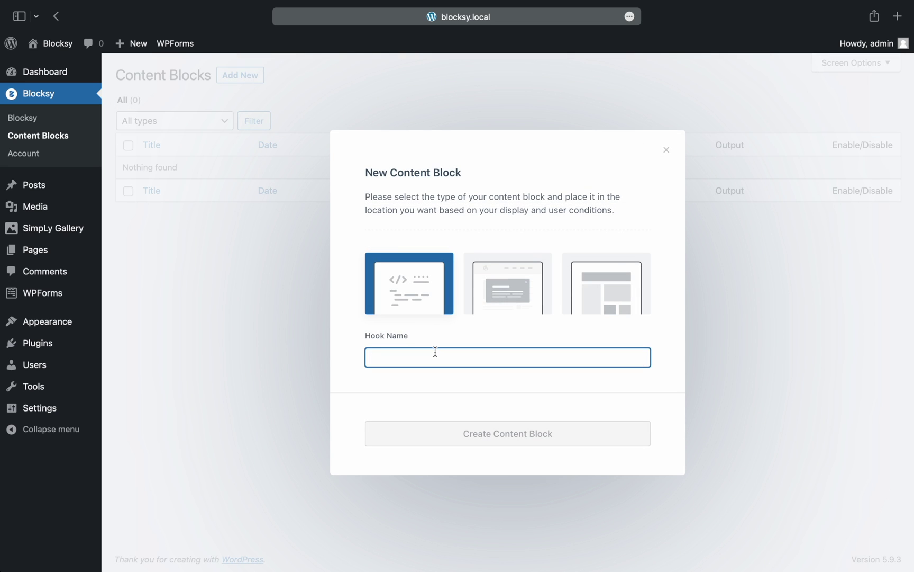
type("Services ")
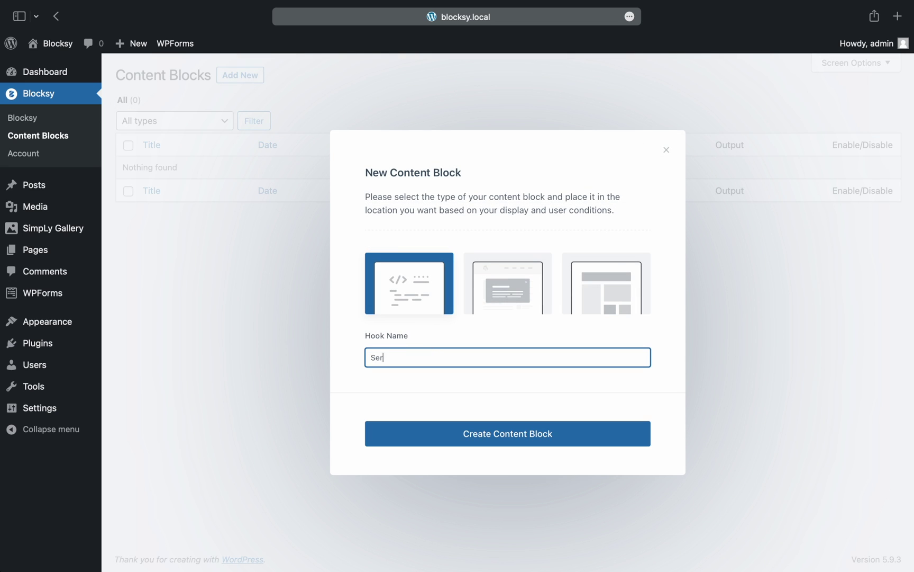
type("Menu")
left_click(582, 437)
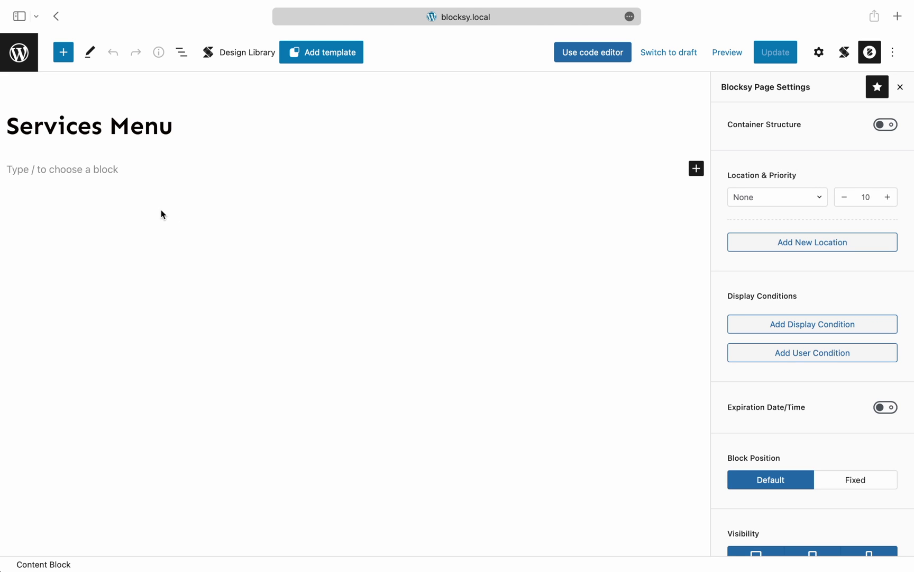
Insert the Menu - Services block into the empty content block using /serv.
left_click(114, 172)
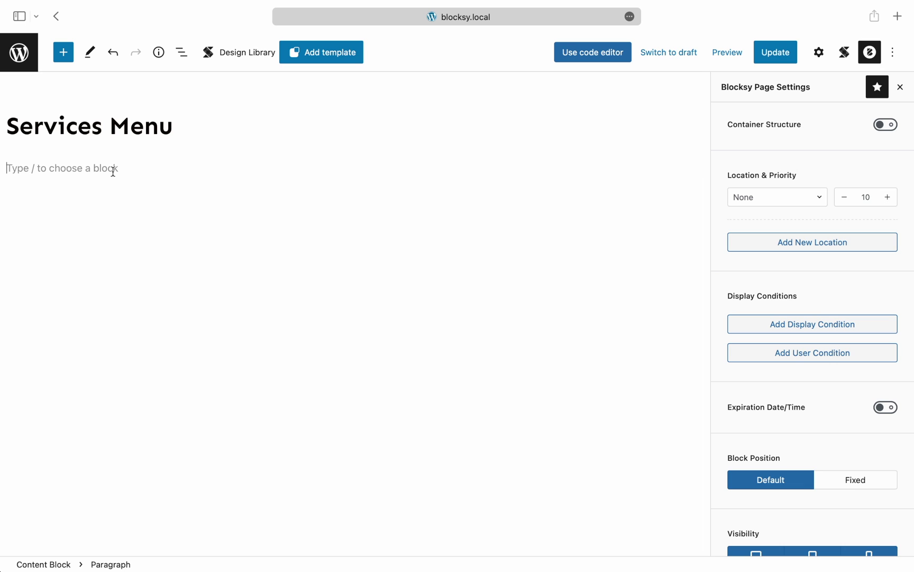
type("/serv")
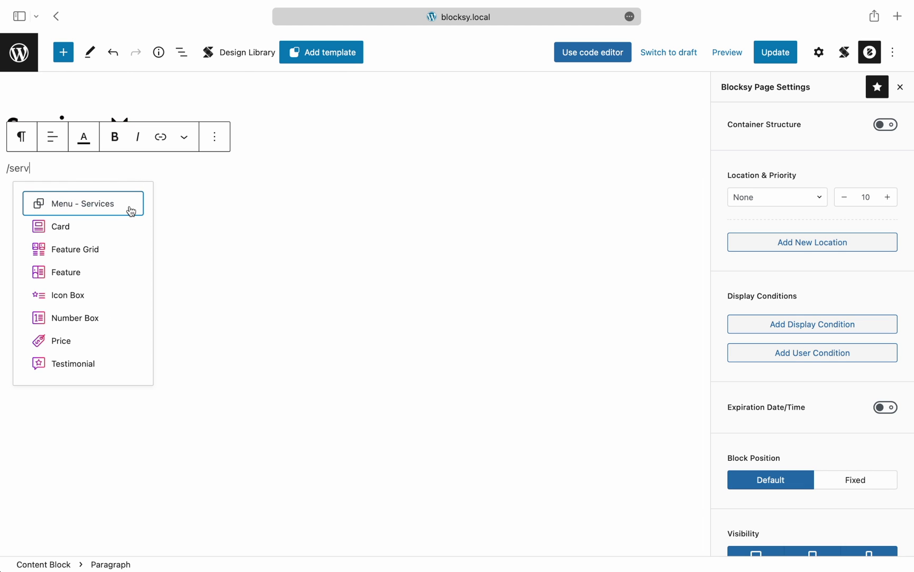
left_click(131, 211)
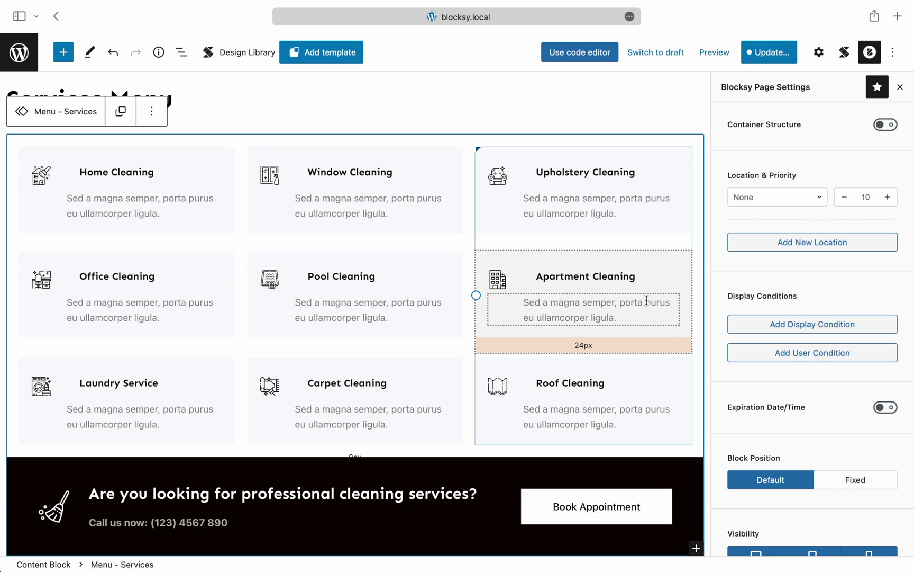
Add an Entire Website display condition and save the Services Menu block.
left_click(750, 325)
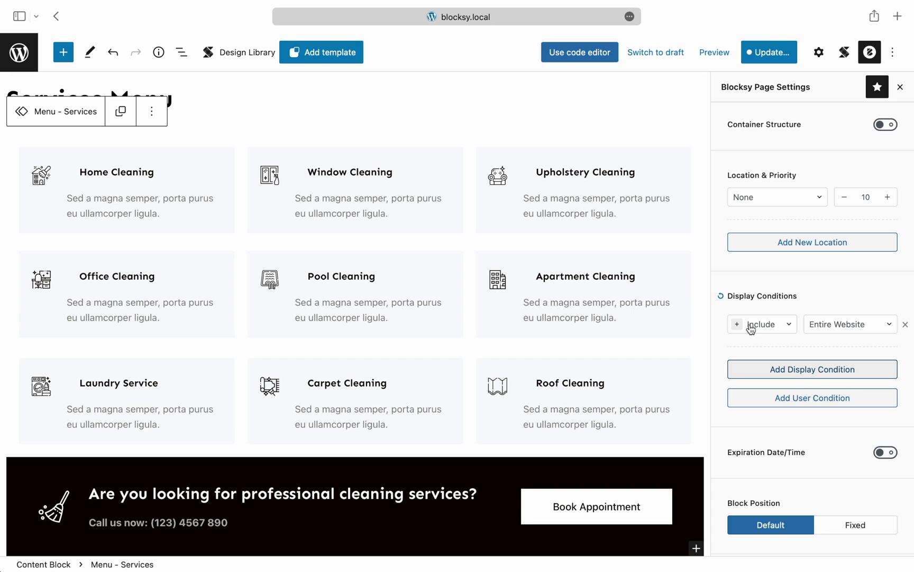
left_click(771, 54)
left_click(824, 61)
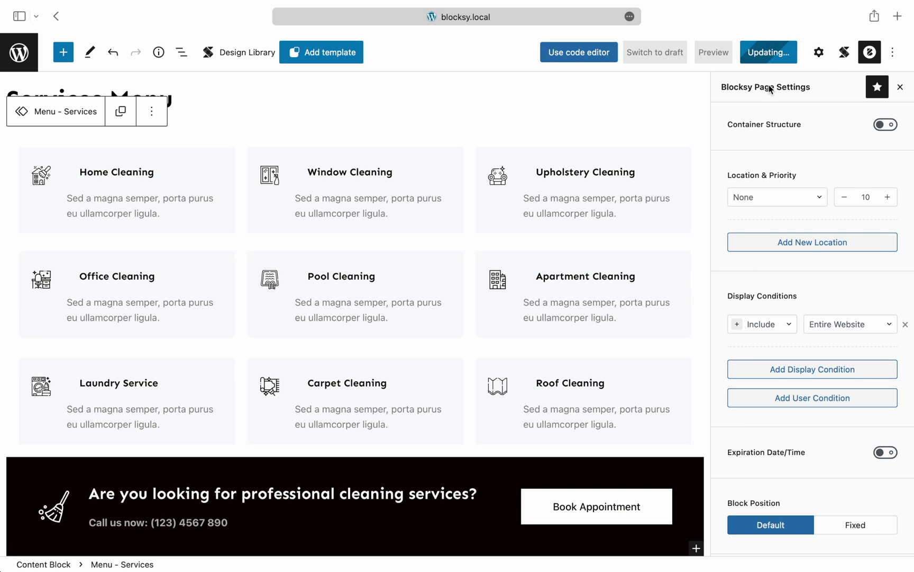
Create an 'About Menu' content block with Menu - About, shown on the Entire Website, and save it.
left_click(16, 66)
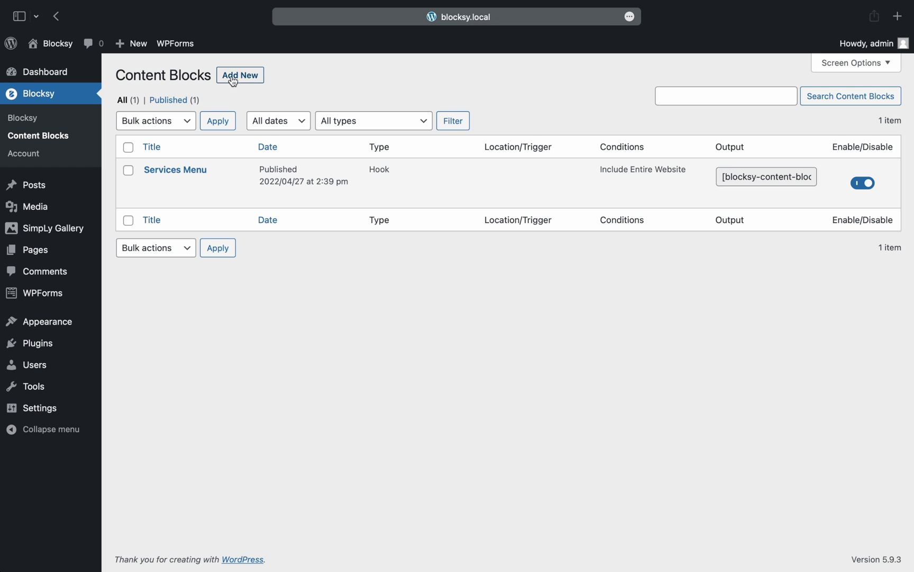
left_click(232, 80)
left_click(507, 354)
type("About Menu")
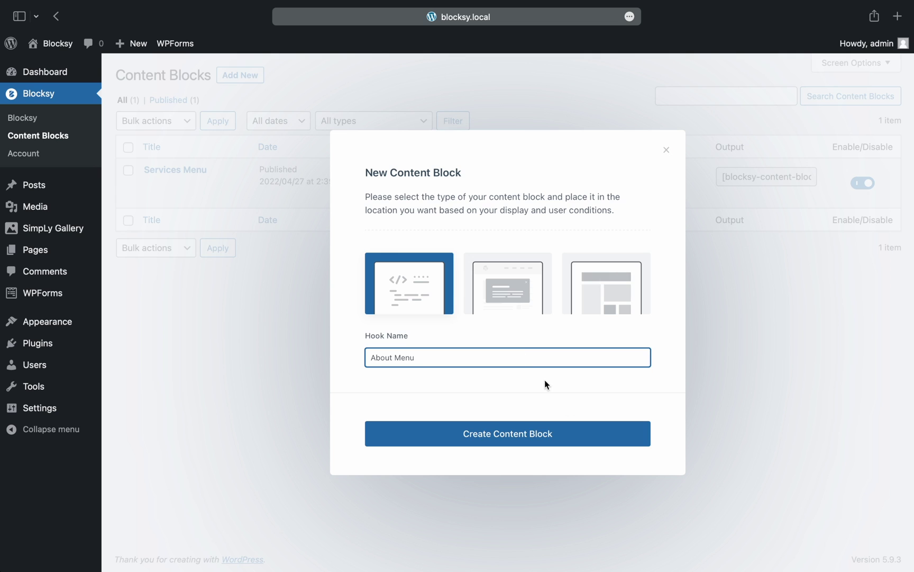
left_click(603, 434)
type("/about")
left_click(127, 108)
left_click(806, 324)
left_click(770, 52)
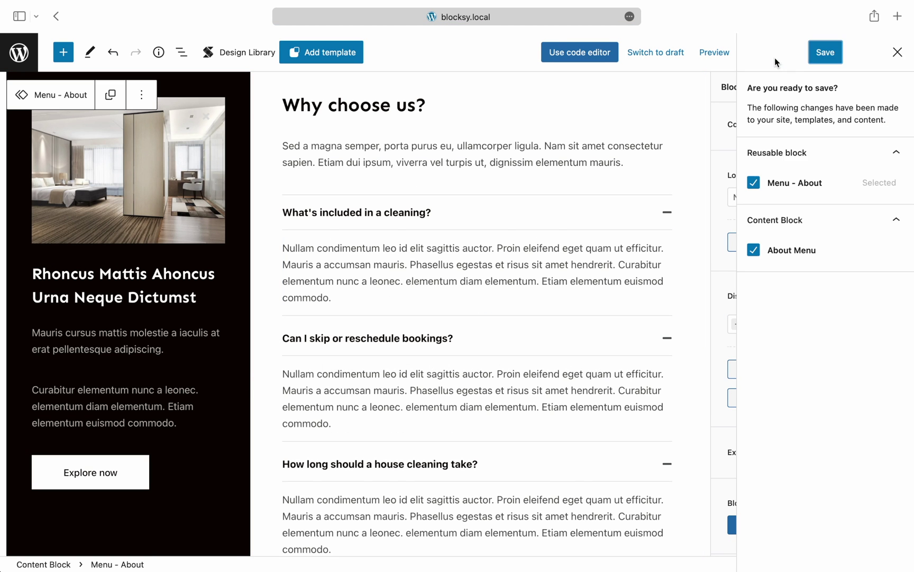
left_click(19, 52)
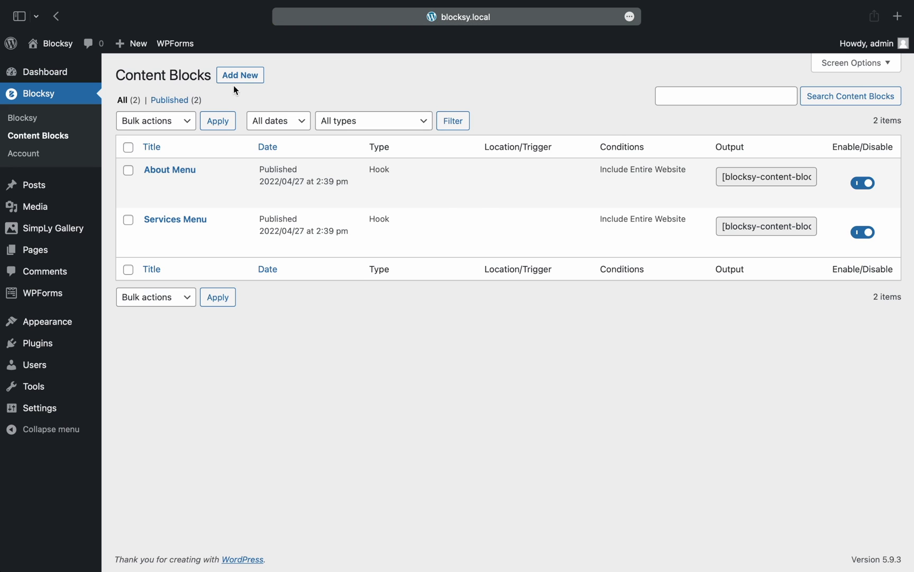
Create a 'Blog Menu' content block with Menu - Blog, shown on the Entire Website, and save it.
left_click(237, 79)
type("Blog Menu")
left_click(618, 438)
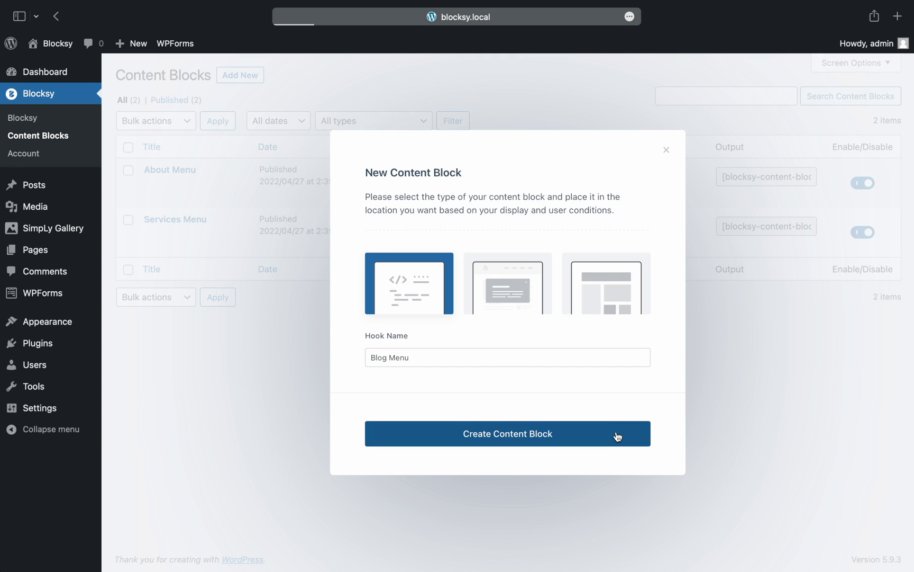
type("/b")
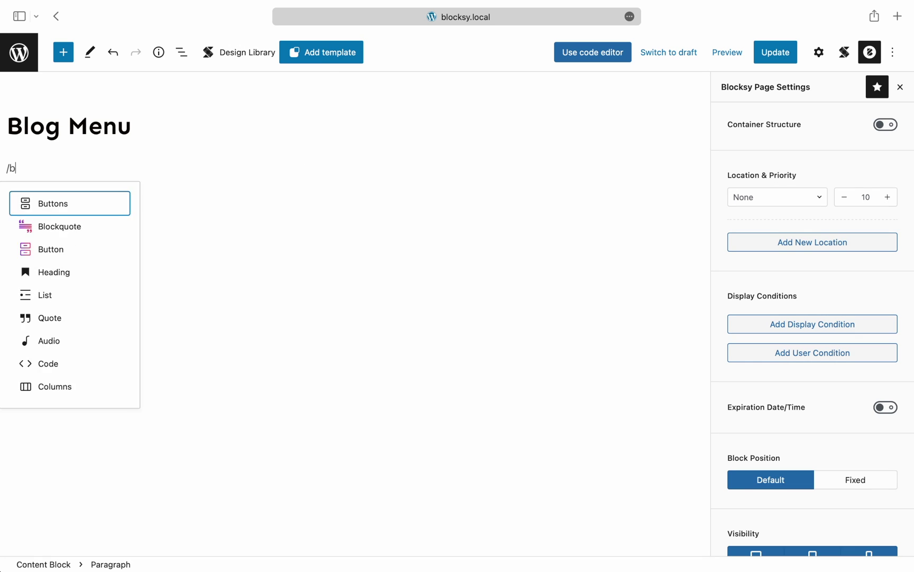
type("log")
left_click(132, 112)
left_click(761, 324)
left_click(769, 52)
left_click(825, 52)
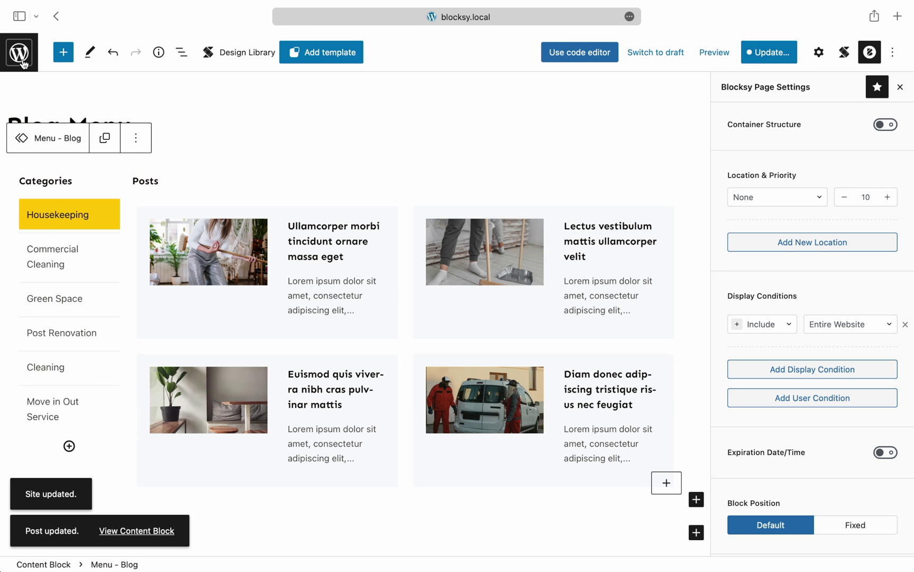
left_click(23, 64)
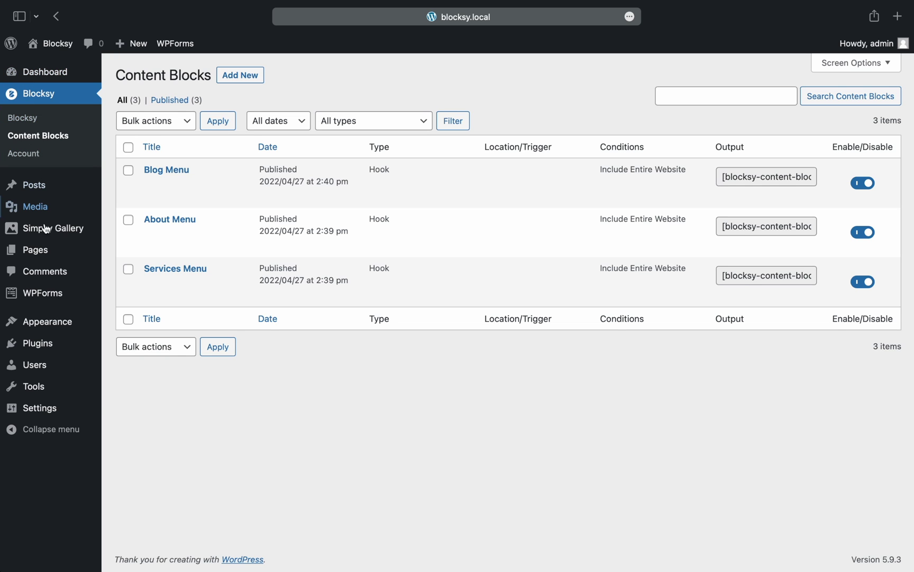
Open Main Menu in Appearance > Menus and expand the Services item.
mouse_move(70, 324)
left_click(153, 377)
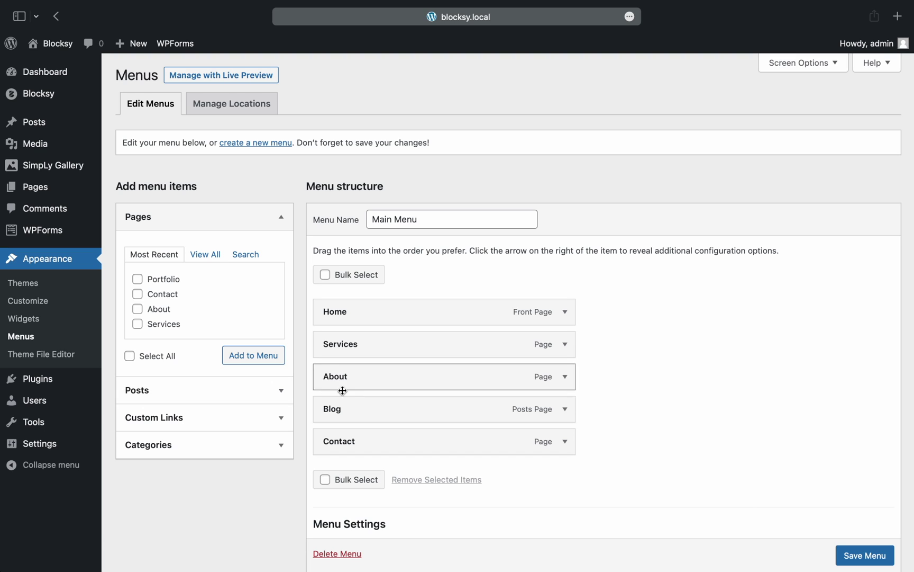
left_click(566, 345)
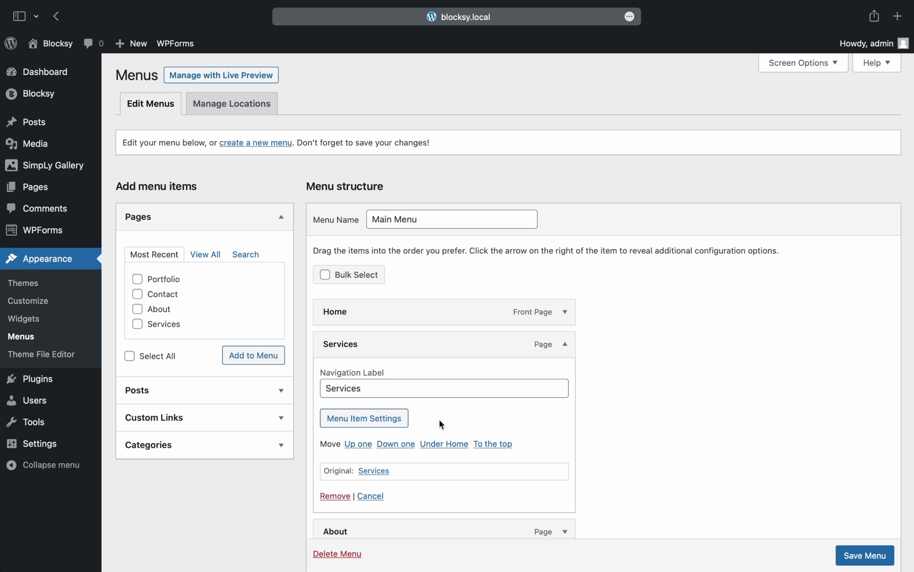
Enable mega menu on the Services item at Content Width with 1 column, and save.
left_click(401, 431)
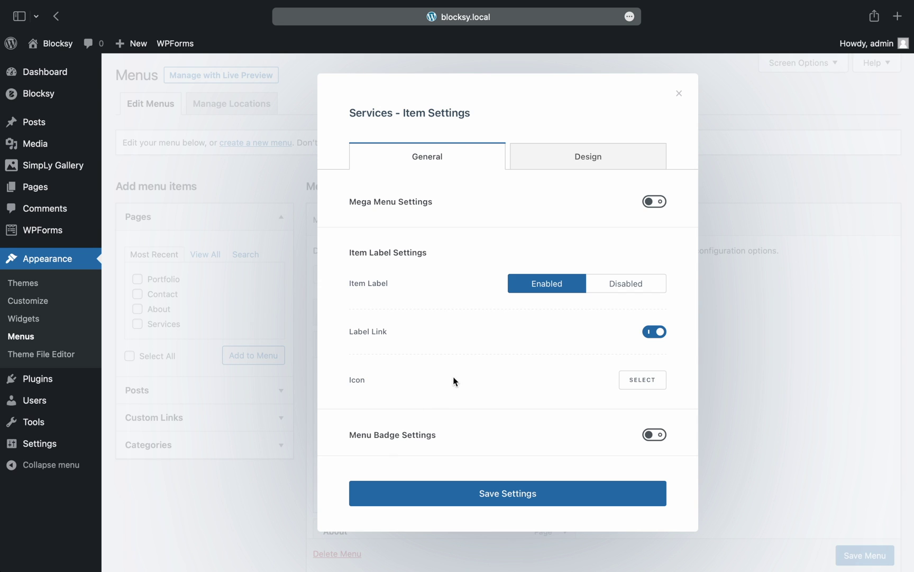
left_click(659, 204)
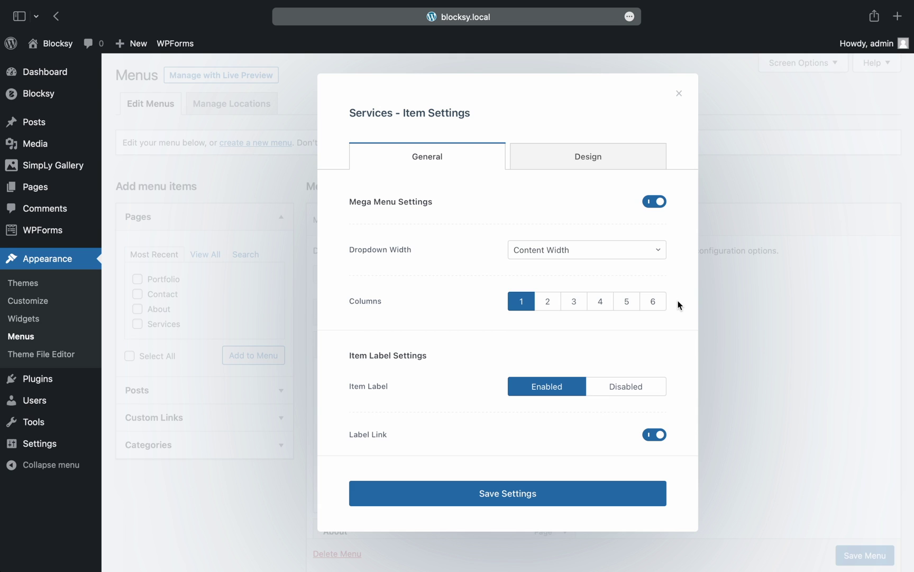
left_click(656, 492)
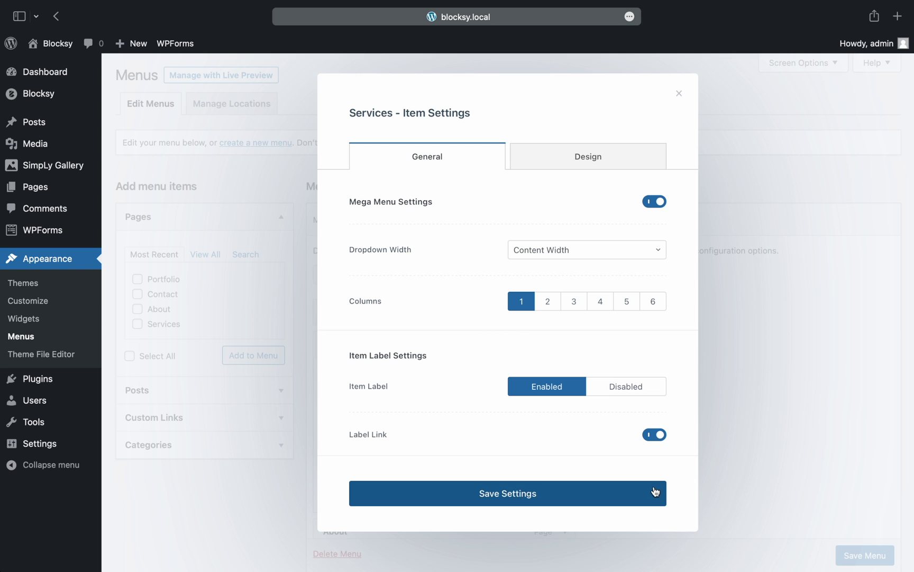
Add a custom link 'Menu - Services' with URL # to the Main Menu.
left_click(680, 94)
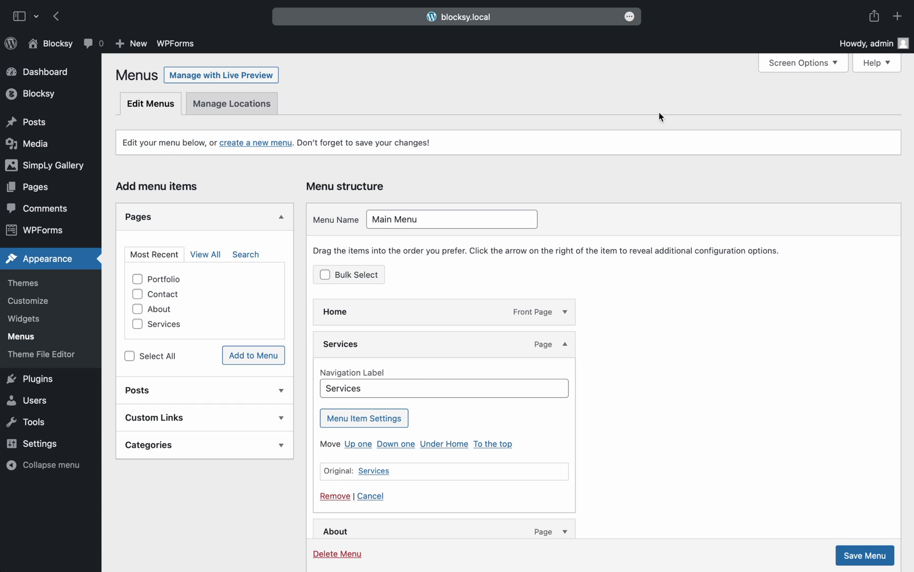
left_click(291, 418)
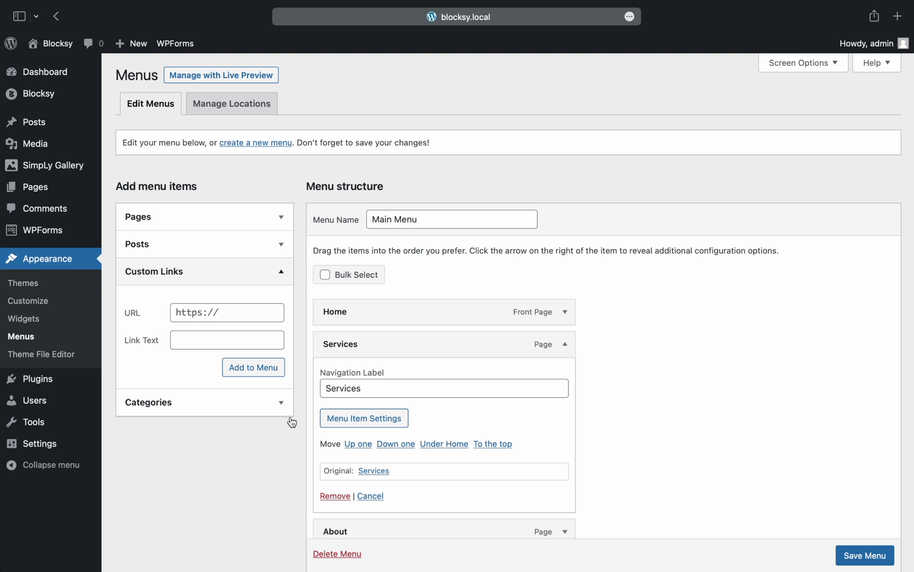
left_click(244, 319)
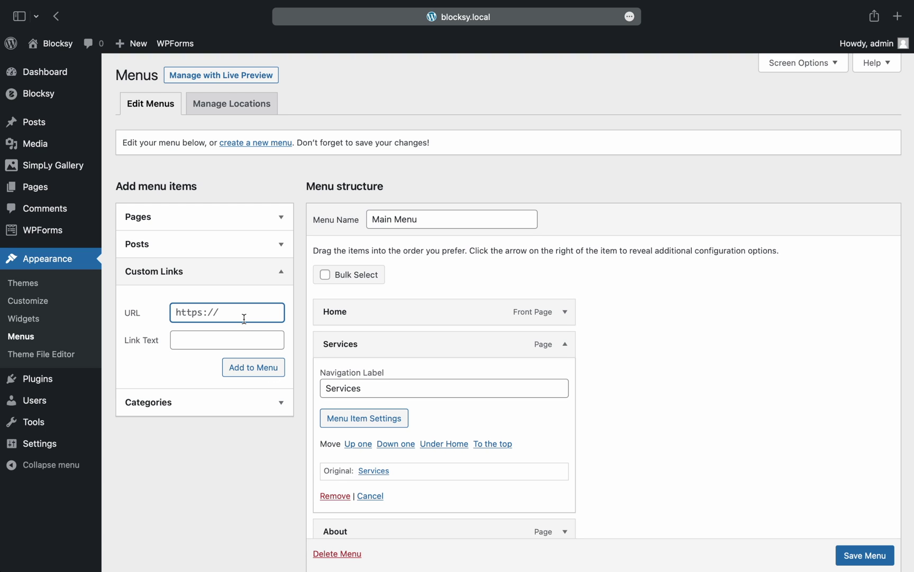
type("#")
left_click(227, 340)
type("Menu - Services")
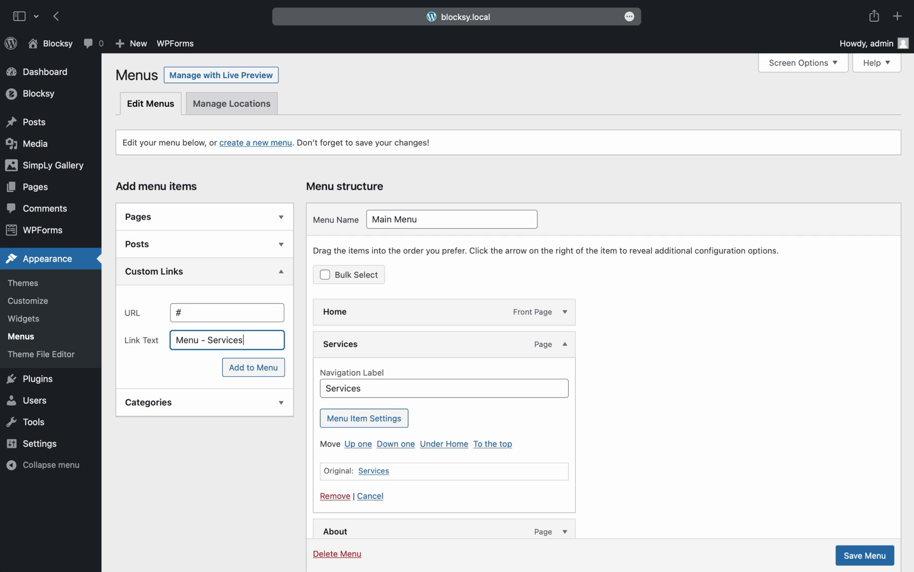
left_click(280, 370)
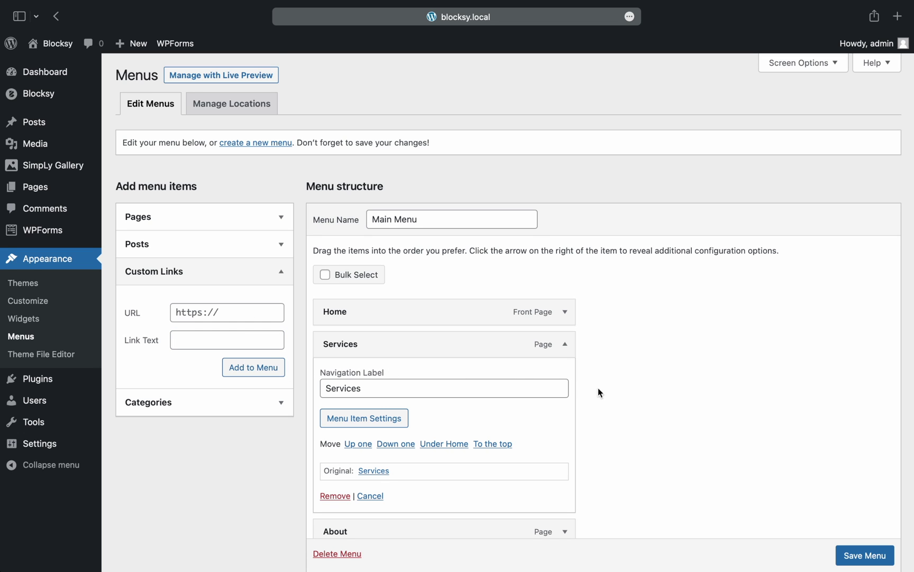
scroll(640, 400, "down", 3)
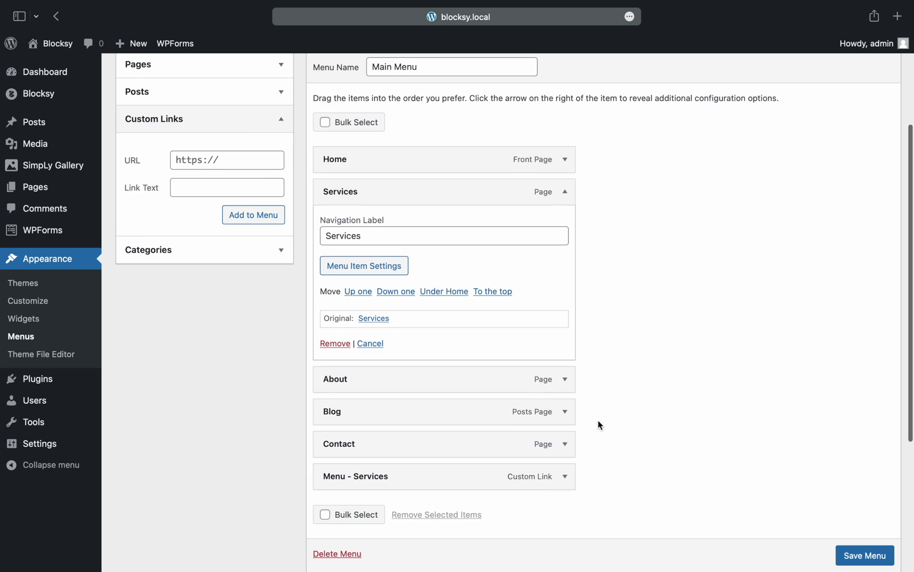
Nest Menu - Services under Services and open its item settings.
left_click_drag(485, 484, 520, 377)
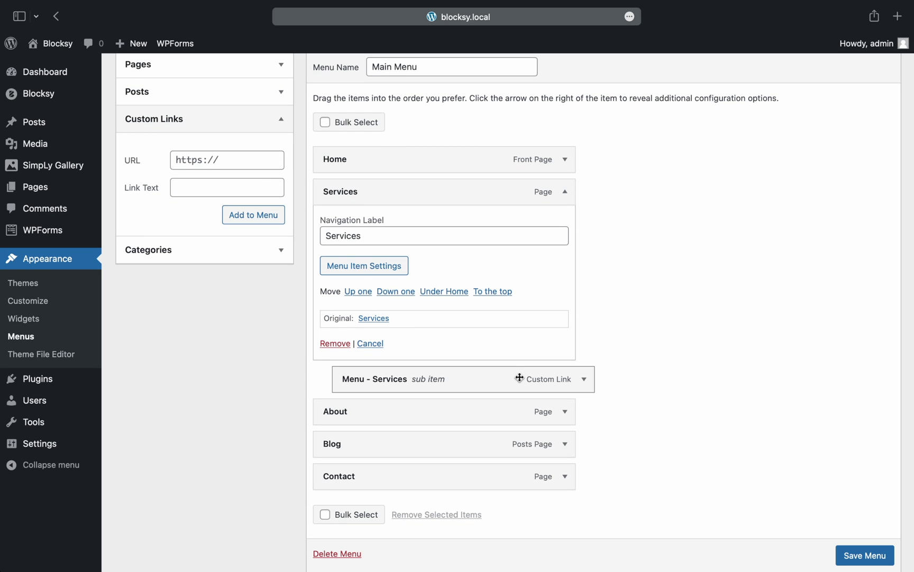
left_click(584, 380)
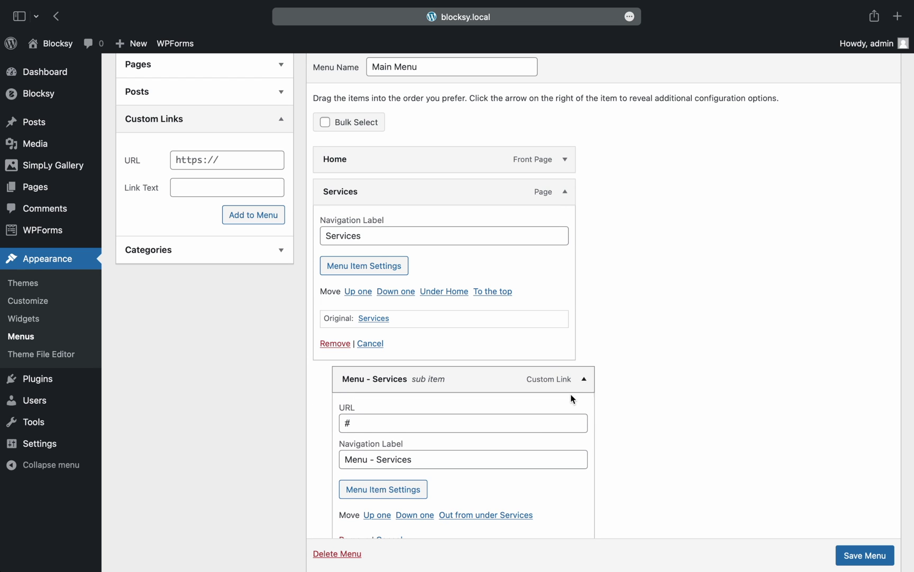
left_click(422, 497)
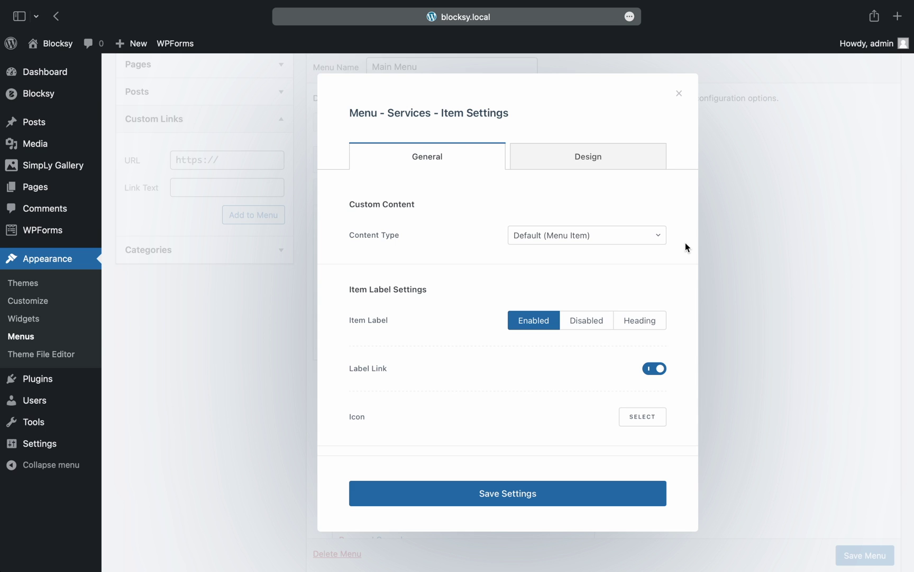
Make Menu - Services show the Services Menu content block, label disabled and label link off, then save.
left_click(660, 242)
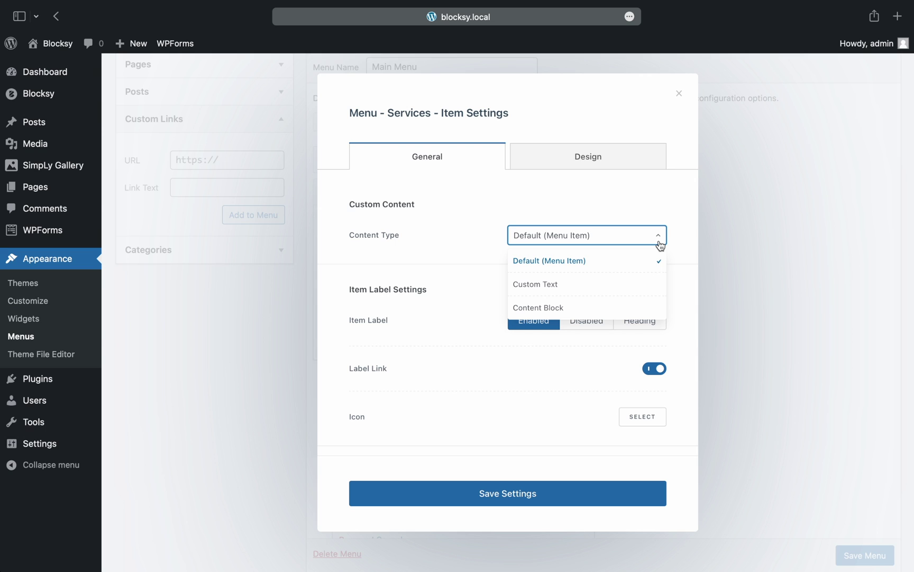
left_click(654, 312)
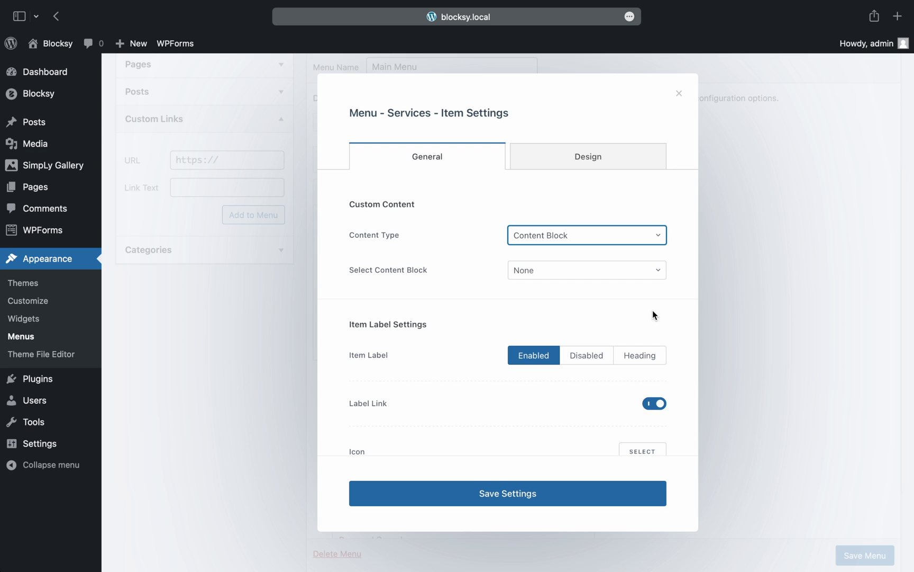
left_click(646, 274)
left_click(660, 341)
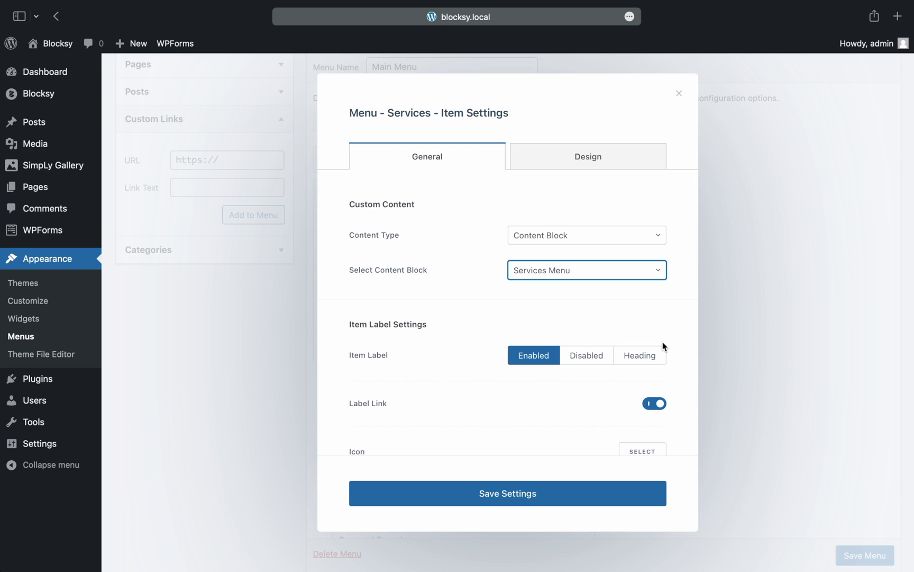
left_click(610, 359)
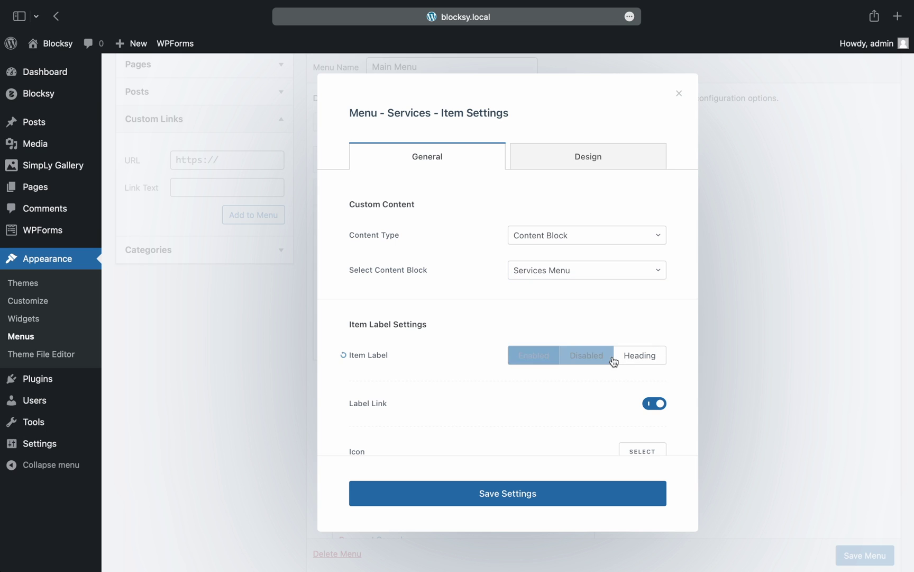
left_click(659, 405)
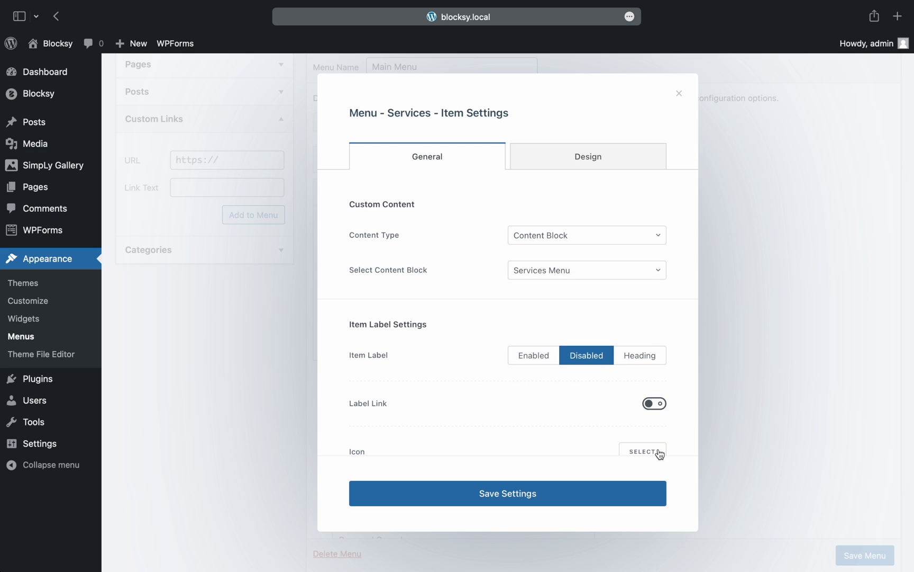
left_click(656, 493)
left_click(681, 95)
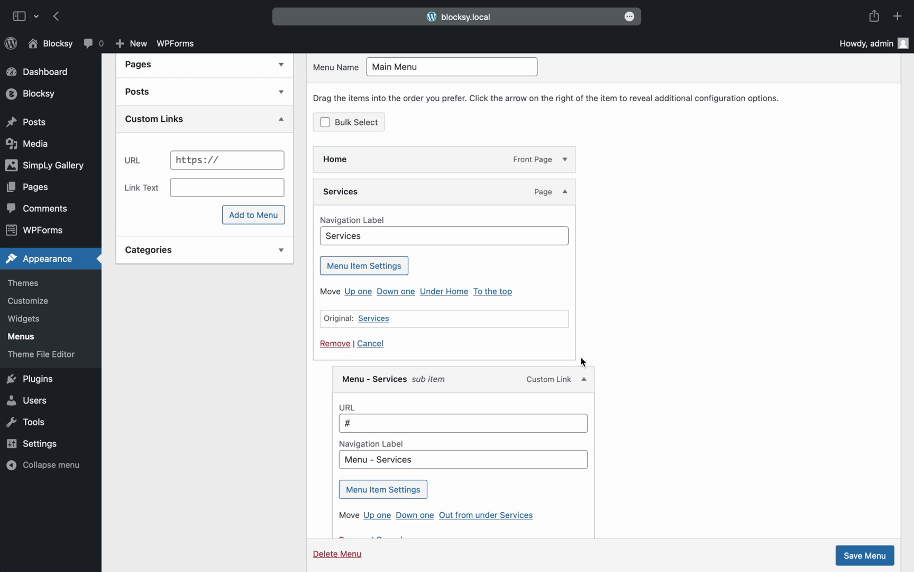
Collapse the expanded Services and About item panels and save the Main Menu.
left_click(584, 379)
left_click(566, 192)
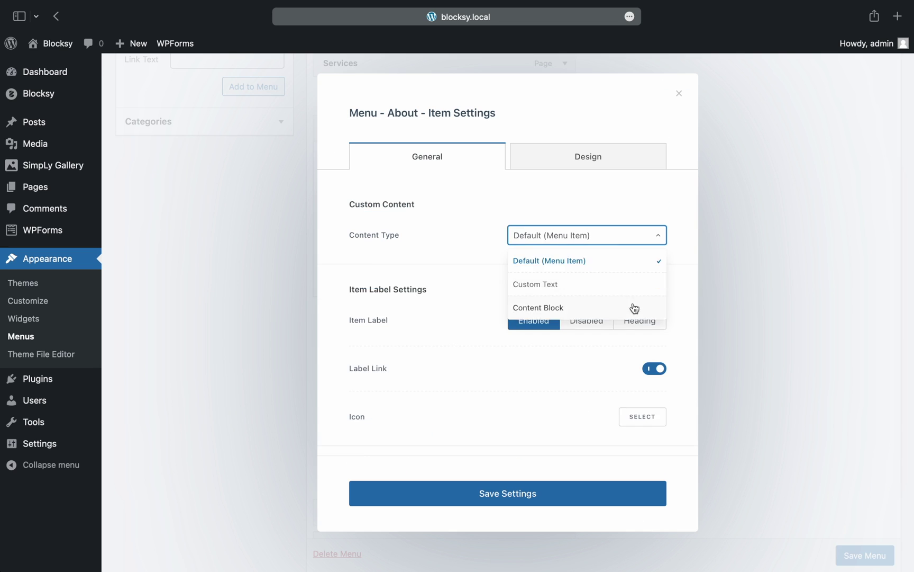
left_click(635, 308)
left_click(657, 493)
left_click(568, 127)
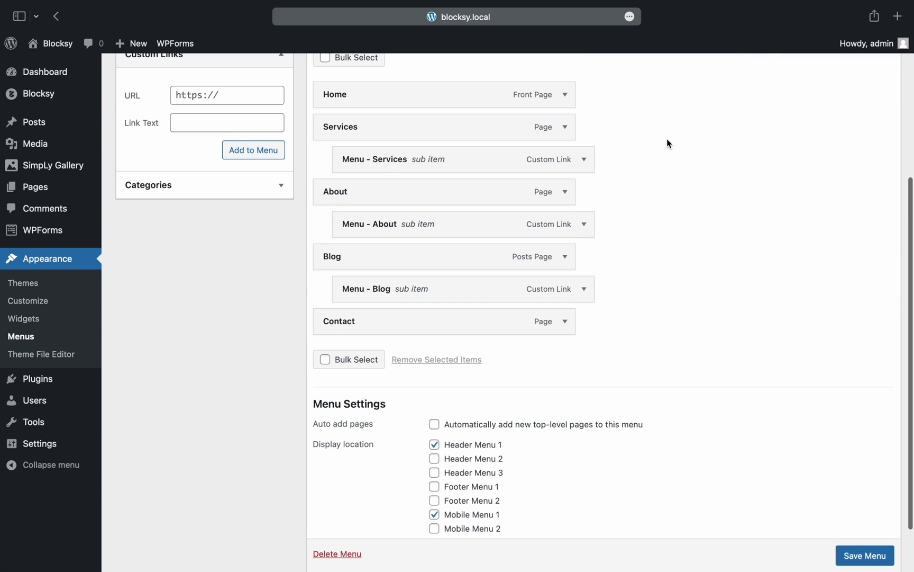
scroll(668, 143, "up", 5)
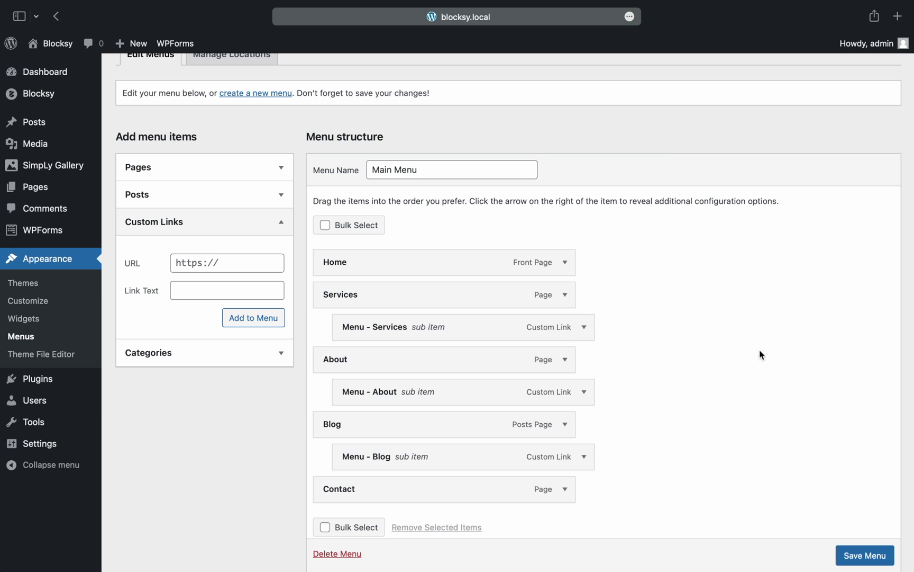
left_click(889, 557)
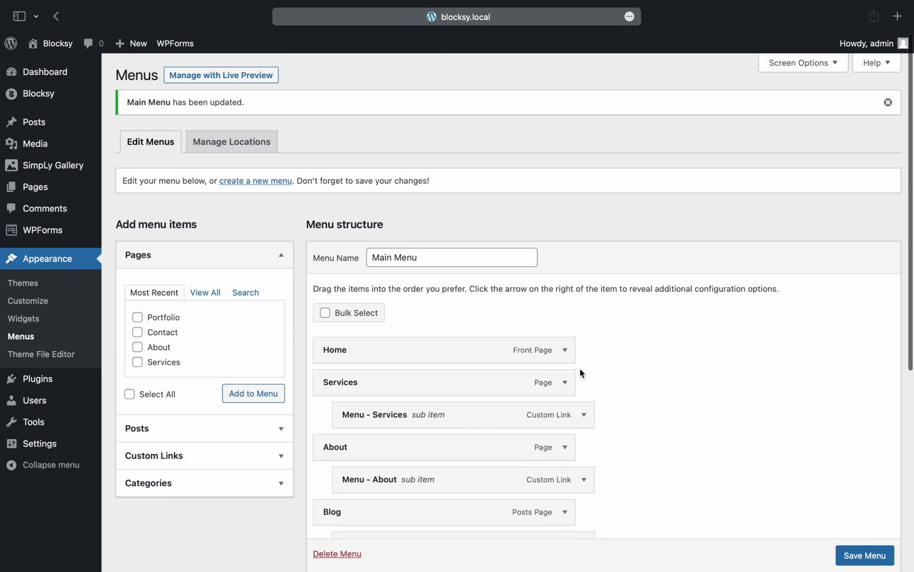
On the live site, preview the Services and About mega menus and expand two FAQ questions.
left_click(65, 47)
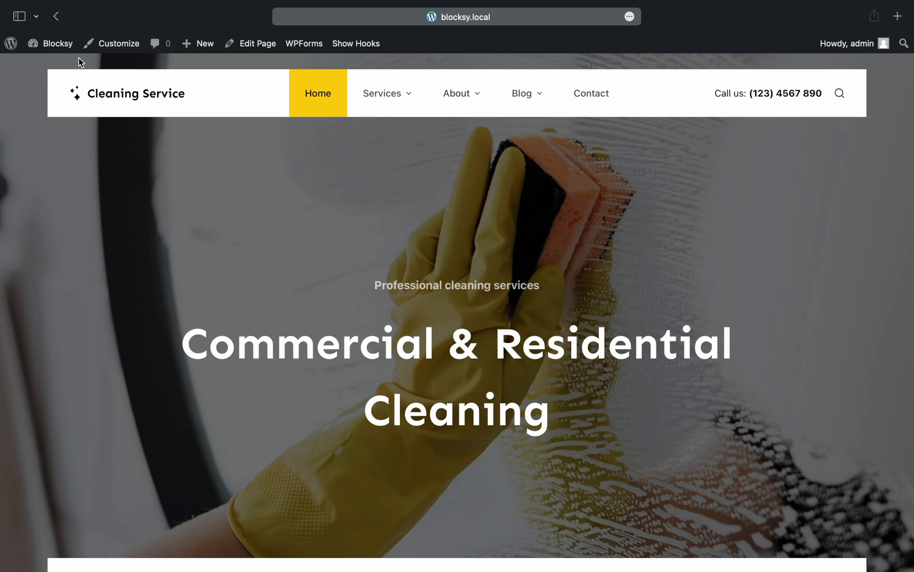
mouse_move(375, 115)
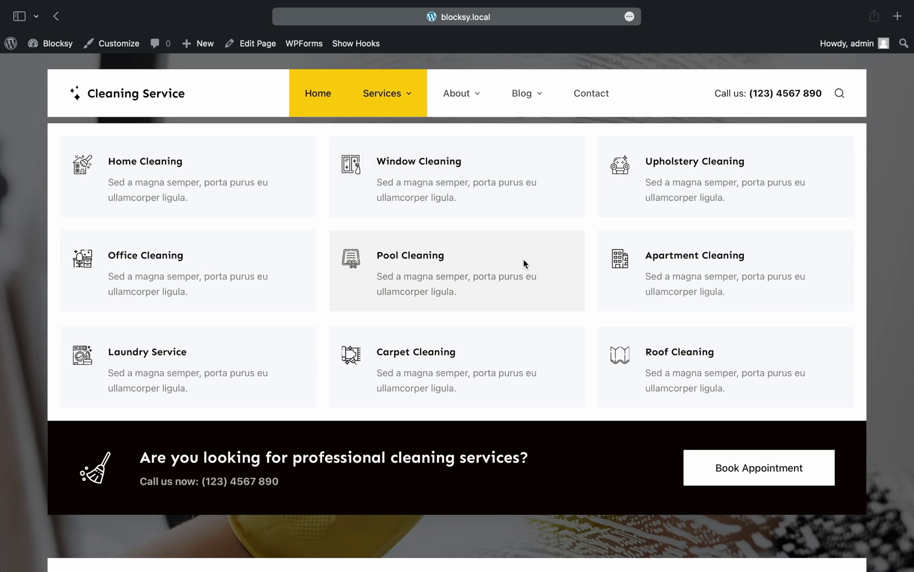
mouse_move(459, 108)
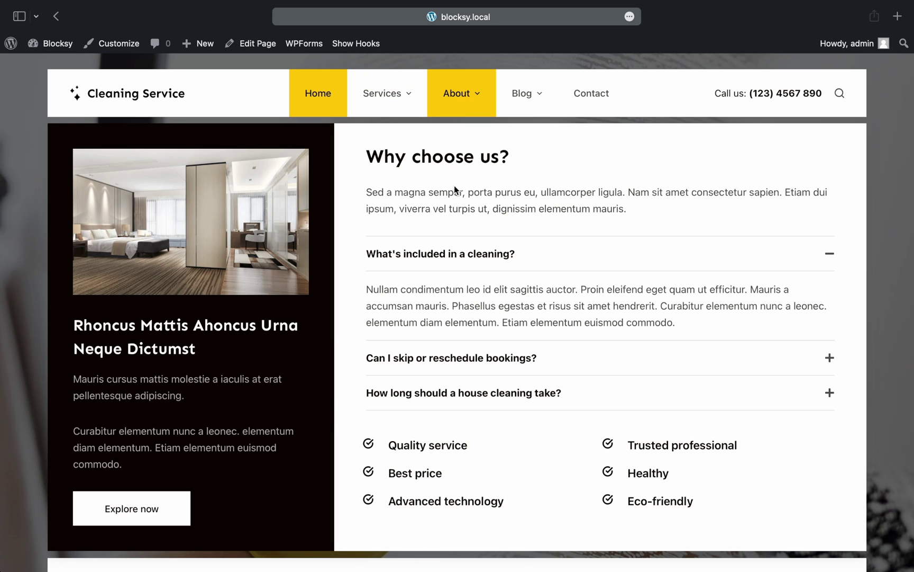
left_click(553, 352)
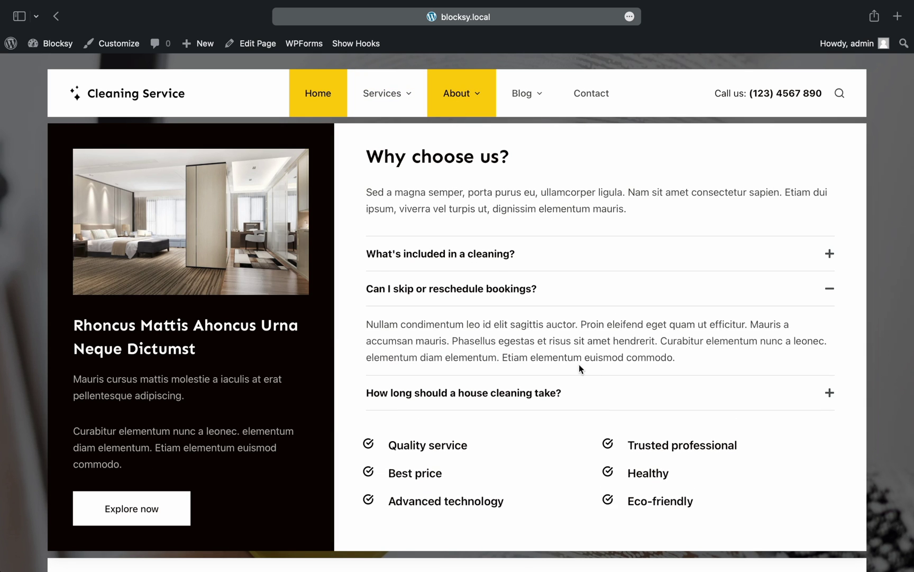
left_click(606, 392)
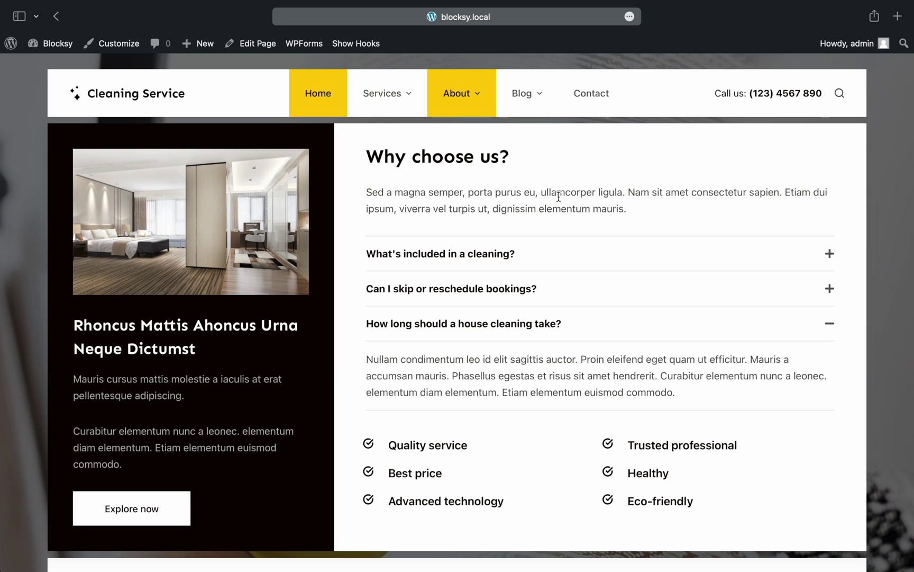
Open the post 'Vehicula ipsum a arcu cursus vitae congue mauris' from the Blog mega menu.
mouse_move(536, 108)
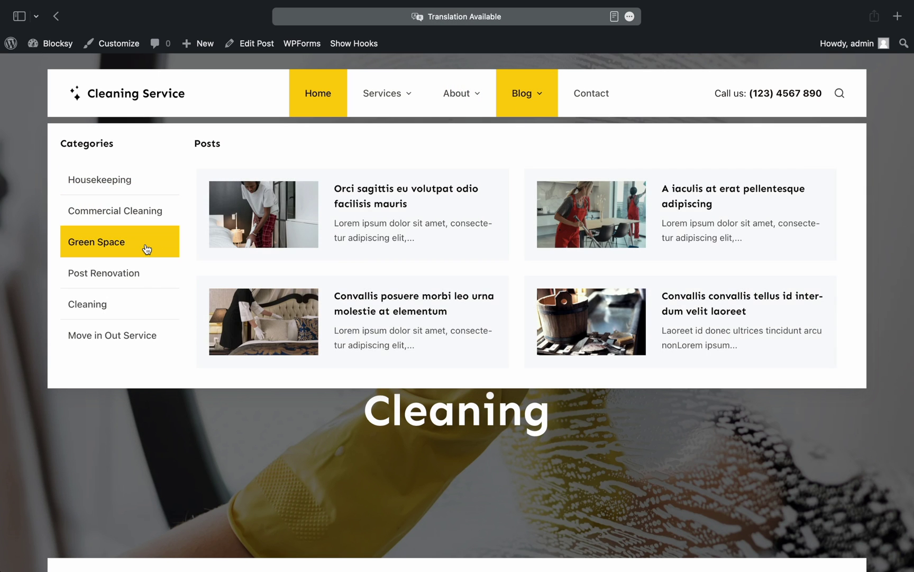
mouse_move(154, 277)
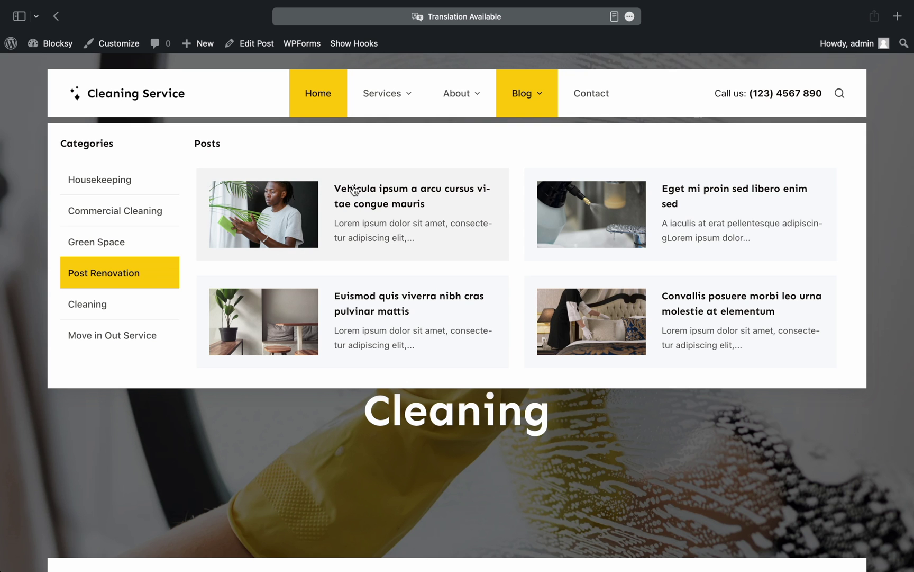
left_click(354, 190)
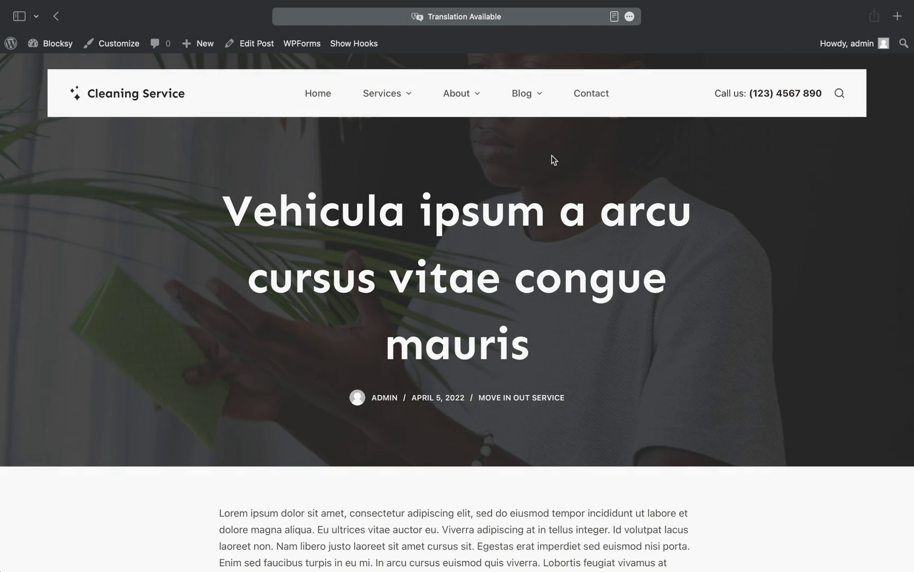